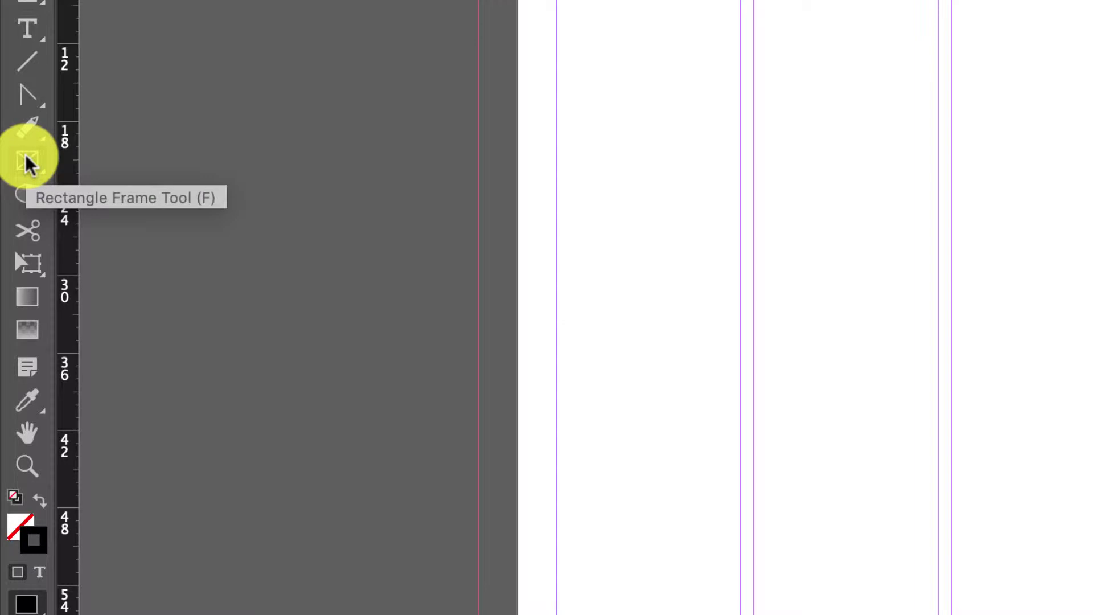
Step: Expand the shape tools flyout to compare the Rectangle Frame and plain shape tools
click(25, 185)
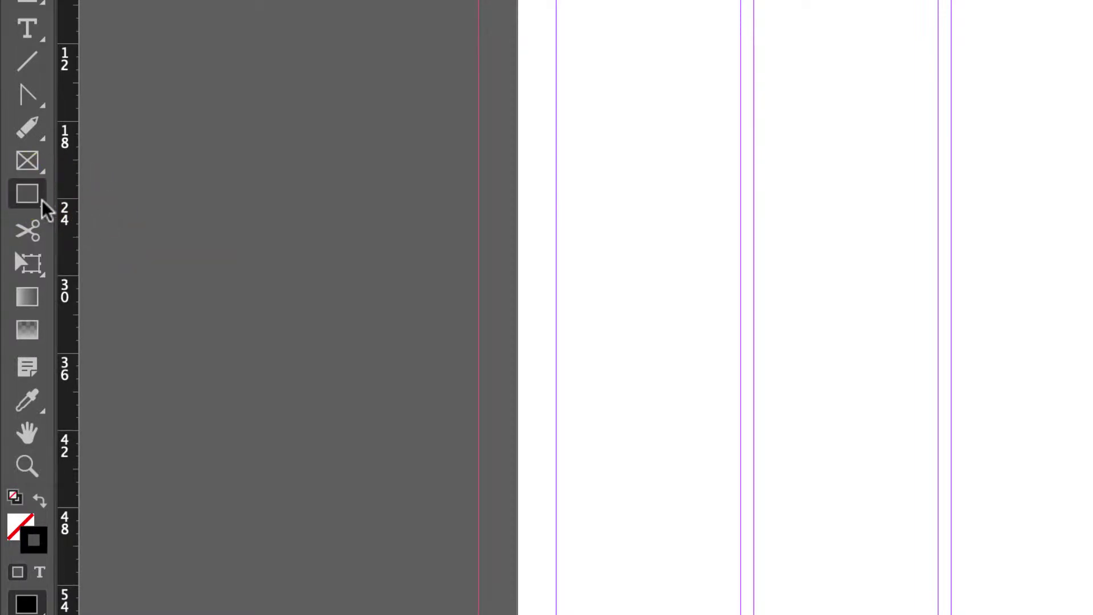
click(40, 171)
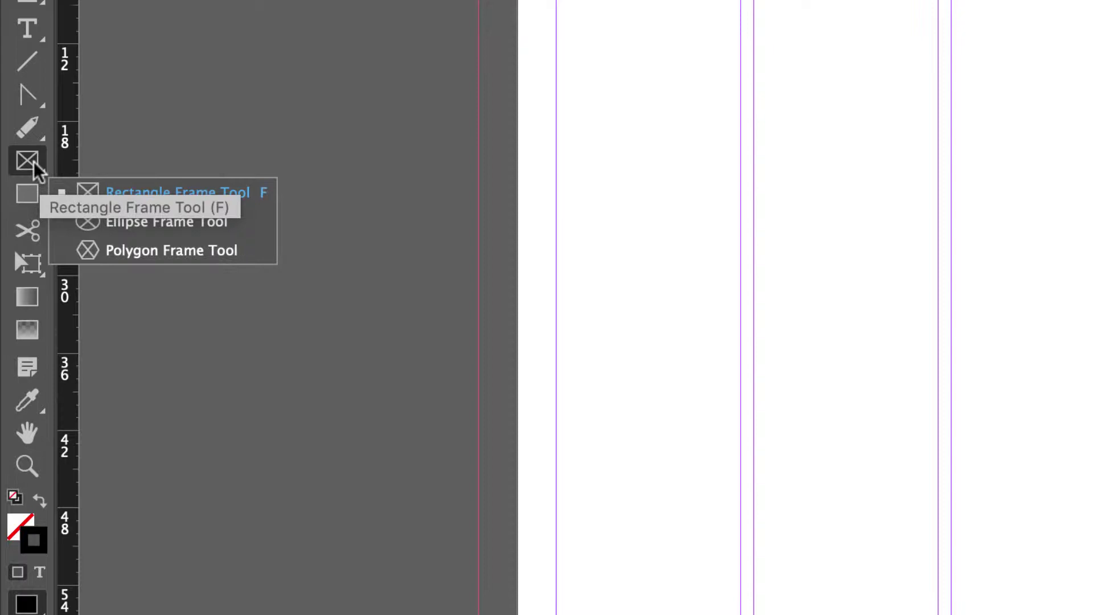
Step: Draw a rectangle across the three columns and drag its top-left corner to the 3p0, 3p0 margin corner
click(27, 193)
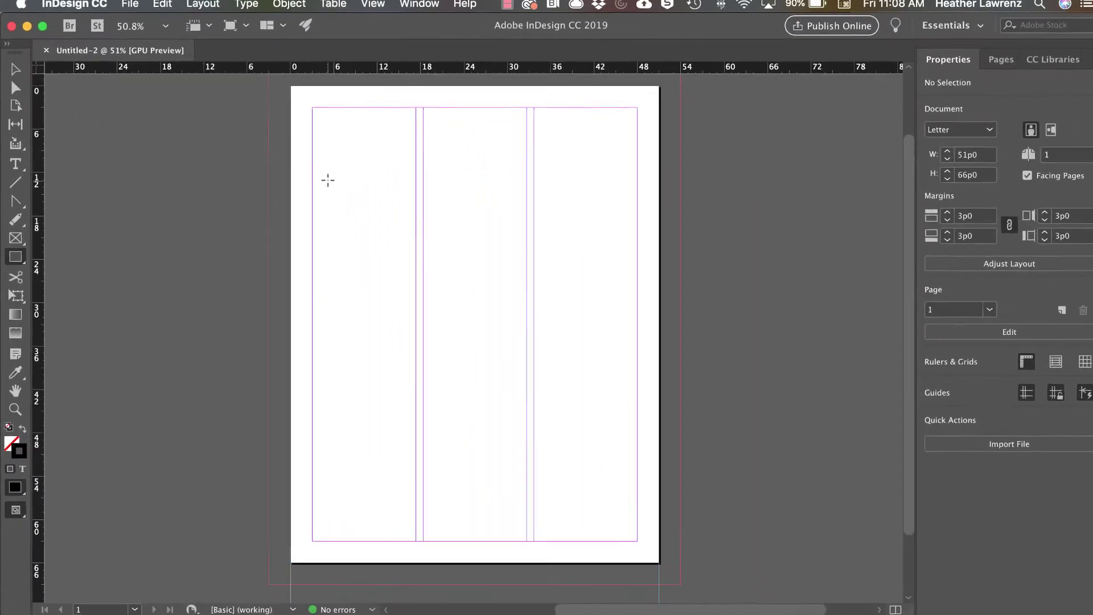
drag(317, 149, 624, 541)
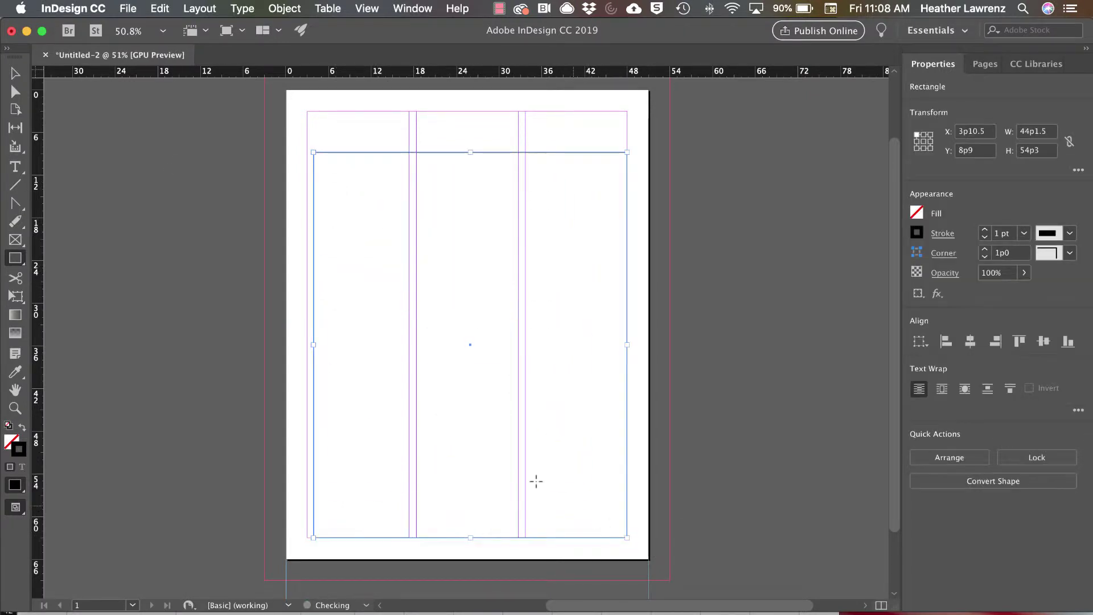
click(16, 75)
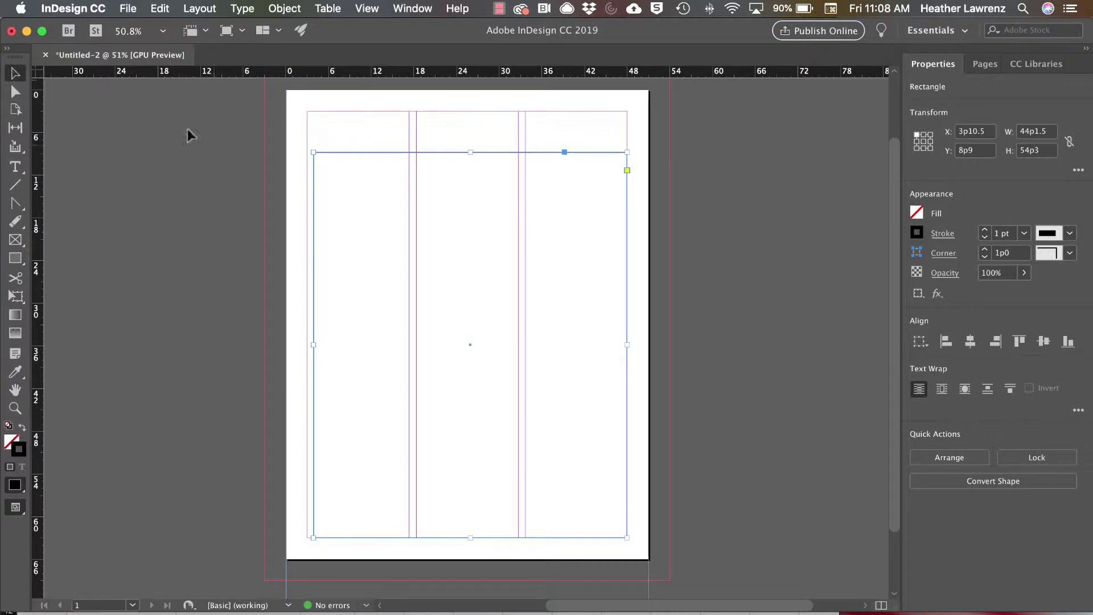
drag(312, 151, 306, 110)
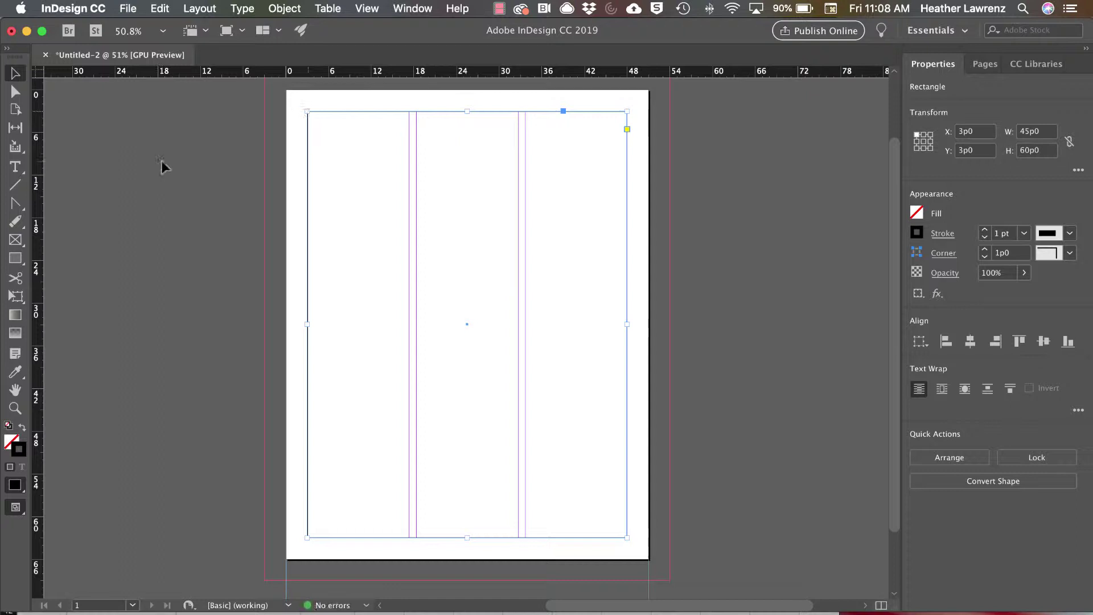
Step: Remove the margin rectangle and enter Width 18 and Height 3in in the Rectangle dialog
click(15, 257)
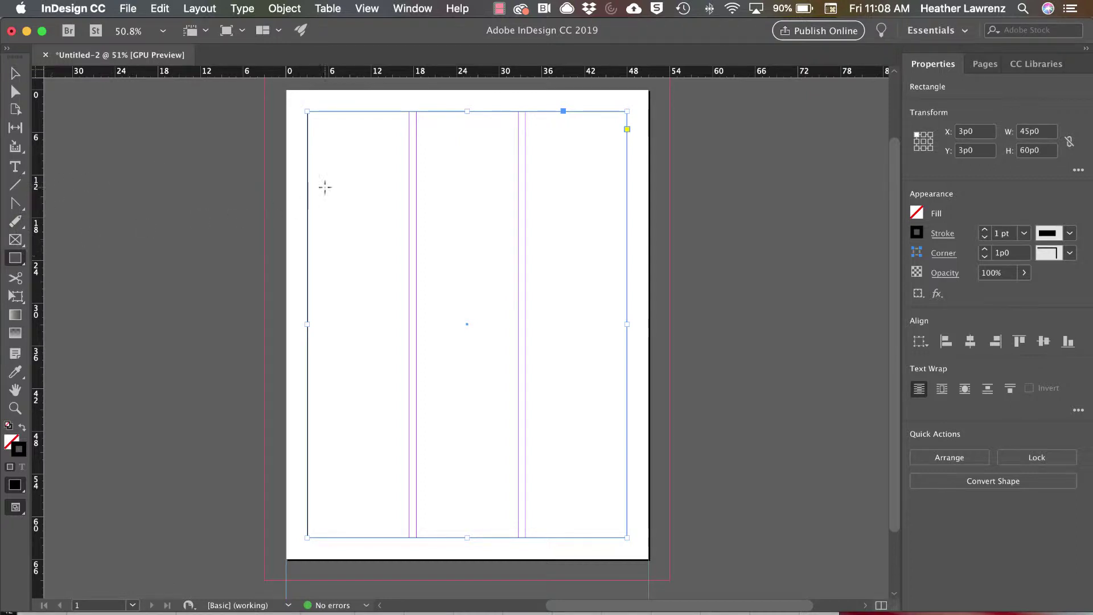
key(super+shift+a)
click(323, 160)
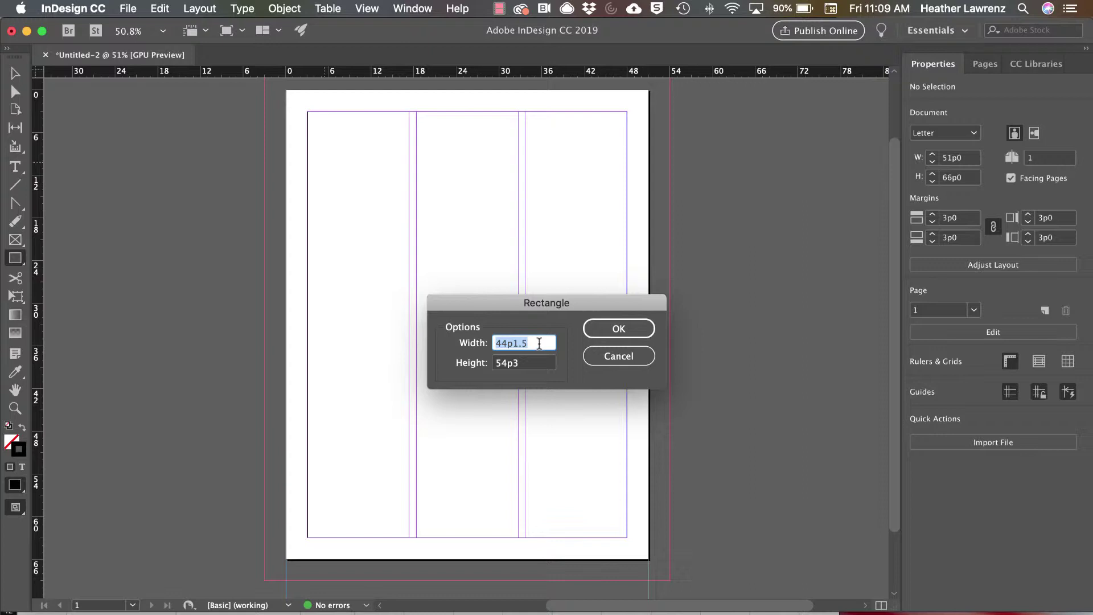
text(18)
key(Tab)
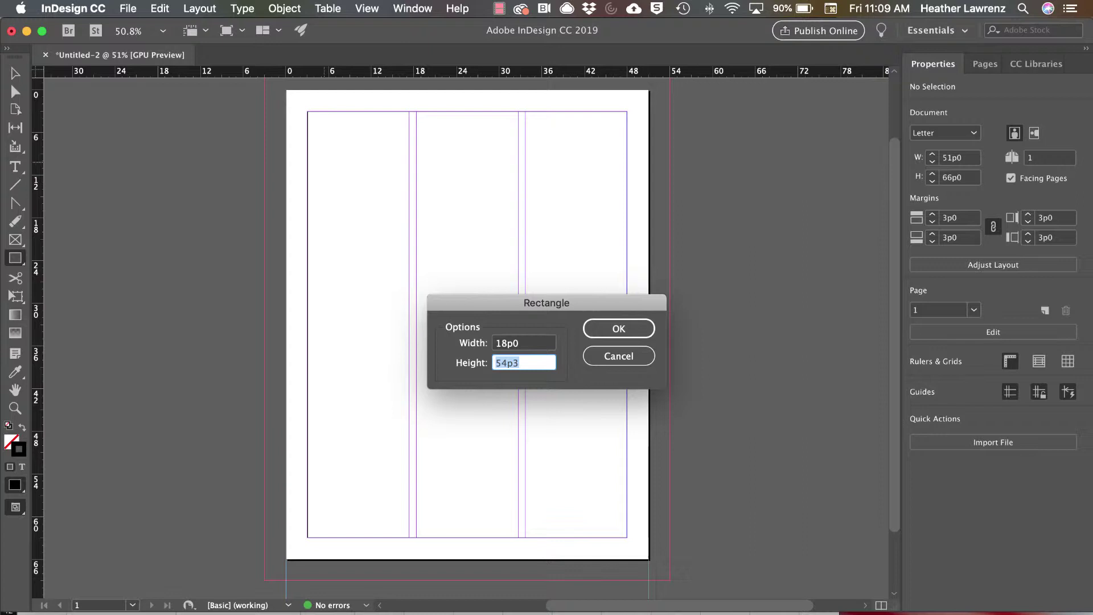
key(BackSpace)
text(3in)
Step: Create the 18p0 square and move it slightly down the page
click(634, 326)
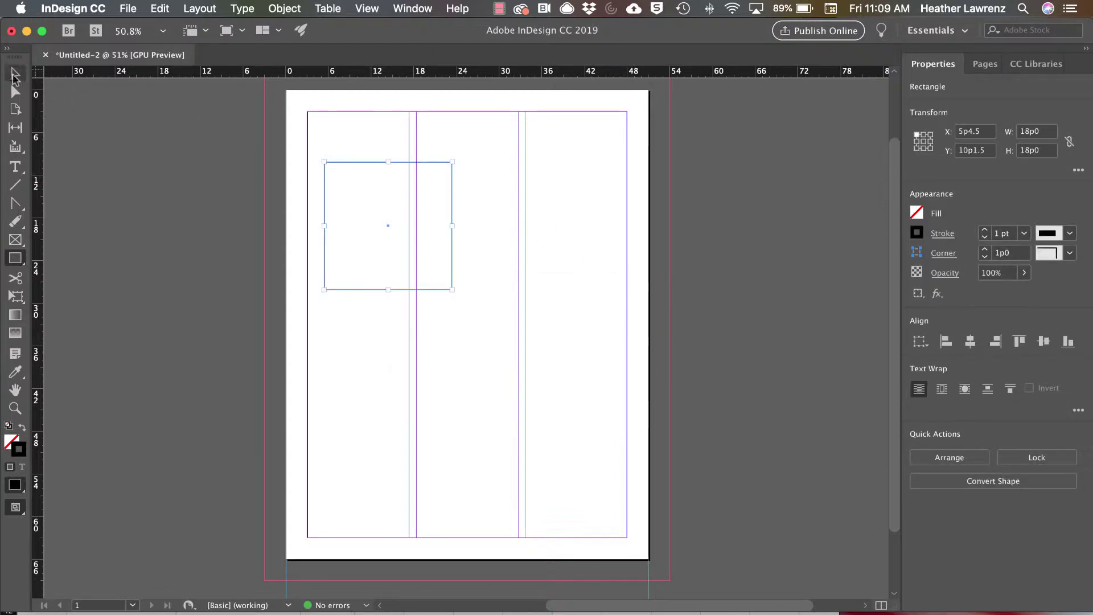
click(15, 75)
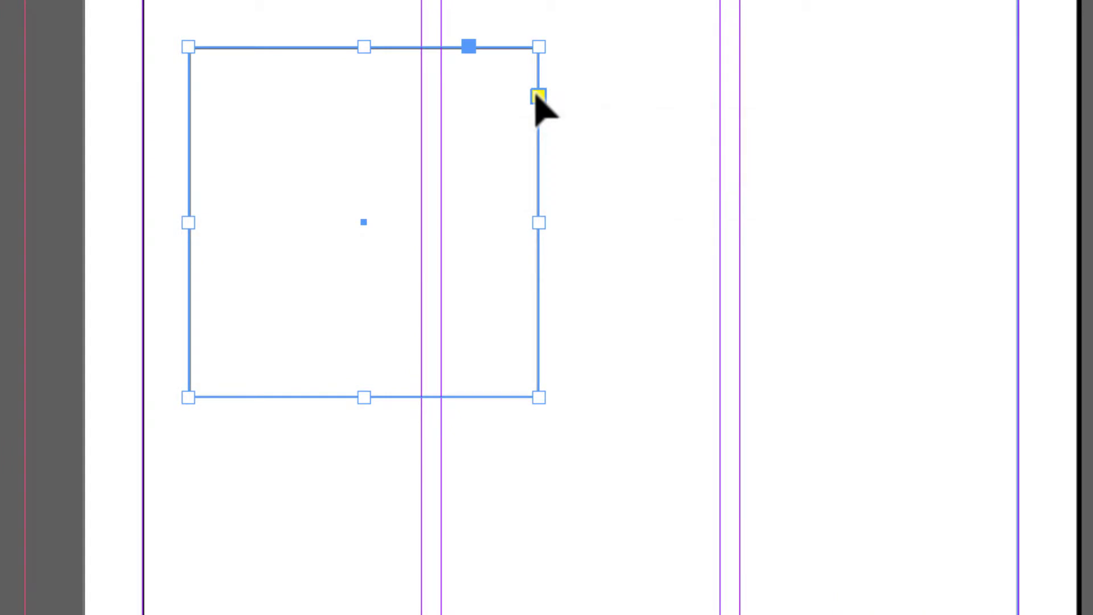
drag(539, 97, 539, 111)
Step: Round the square's top-right corner slightly and its bottom-left corner heavily, undoing the all-corner rounding
click(538, 111)
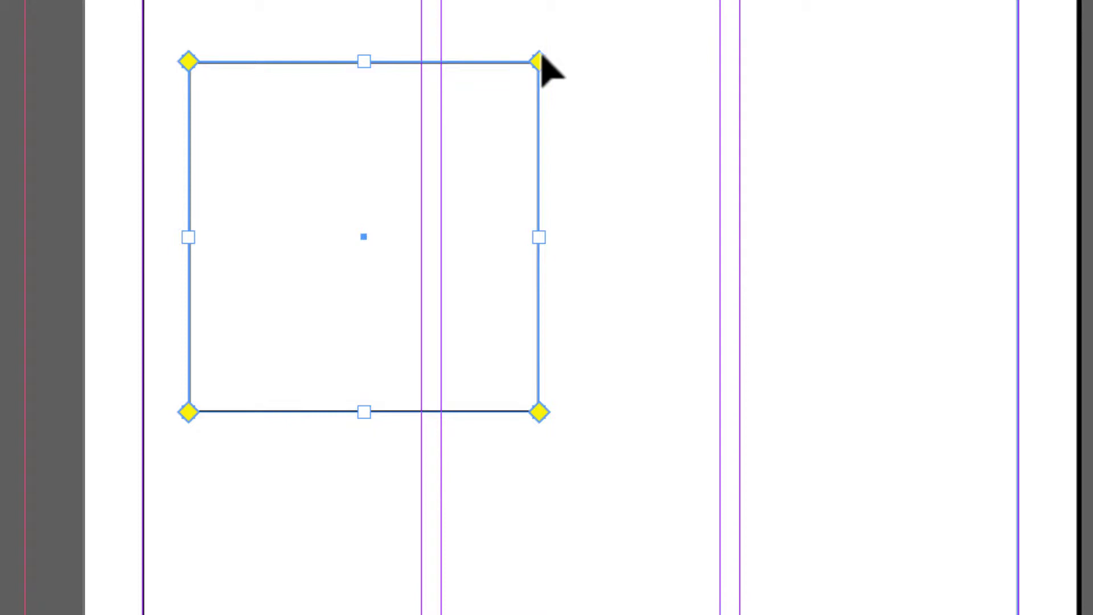
drag(539, 58, 478, 46)
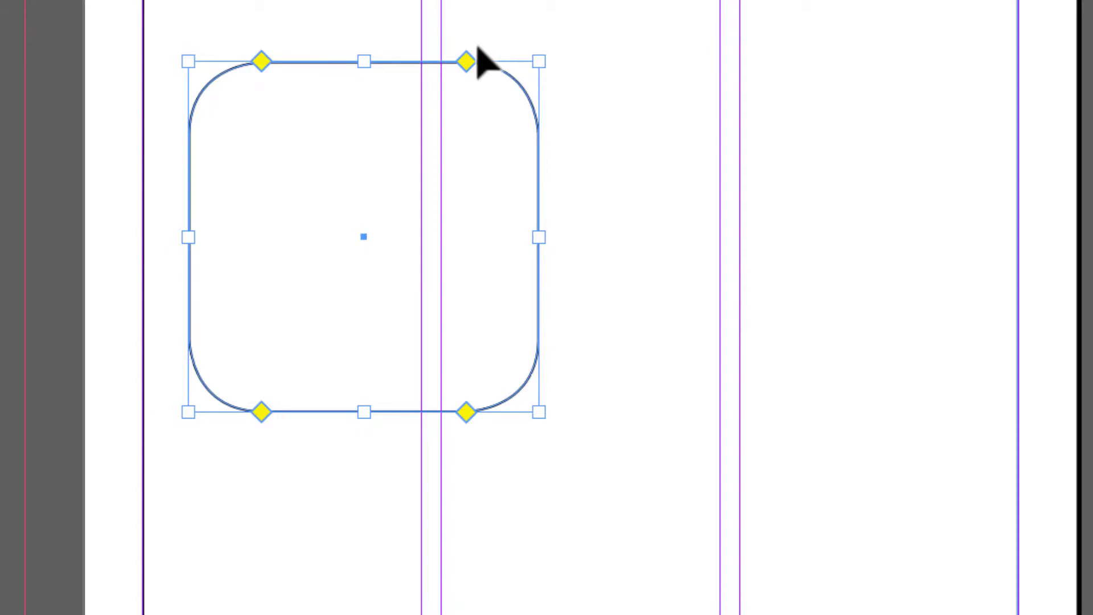
key(ctrl+z)
click(538, 112)
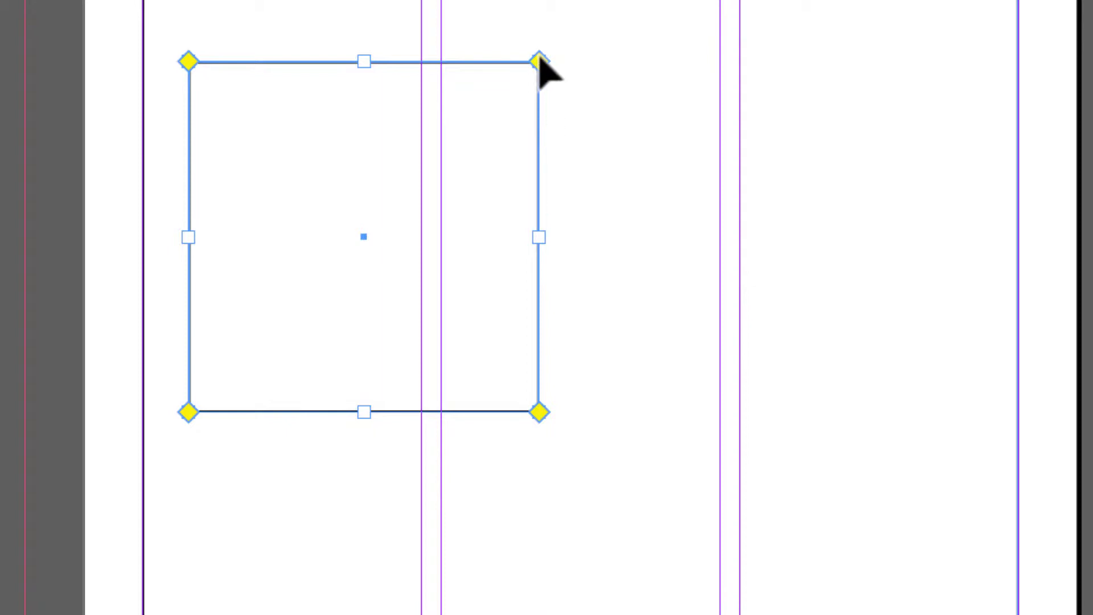
drag(539, 63, 488, 64)
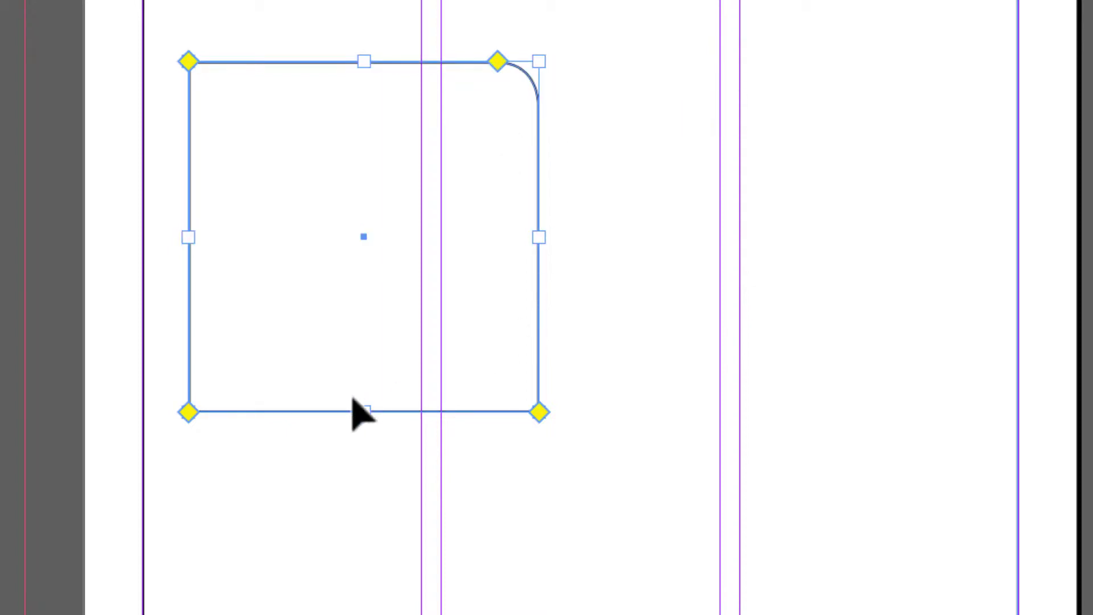
drag(190, 414, 303, 414)
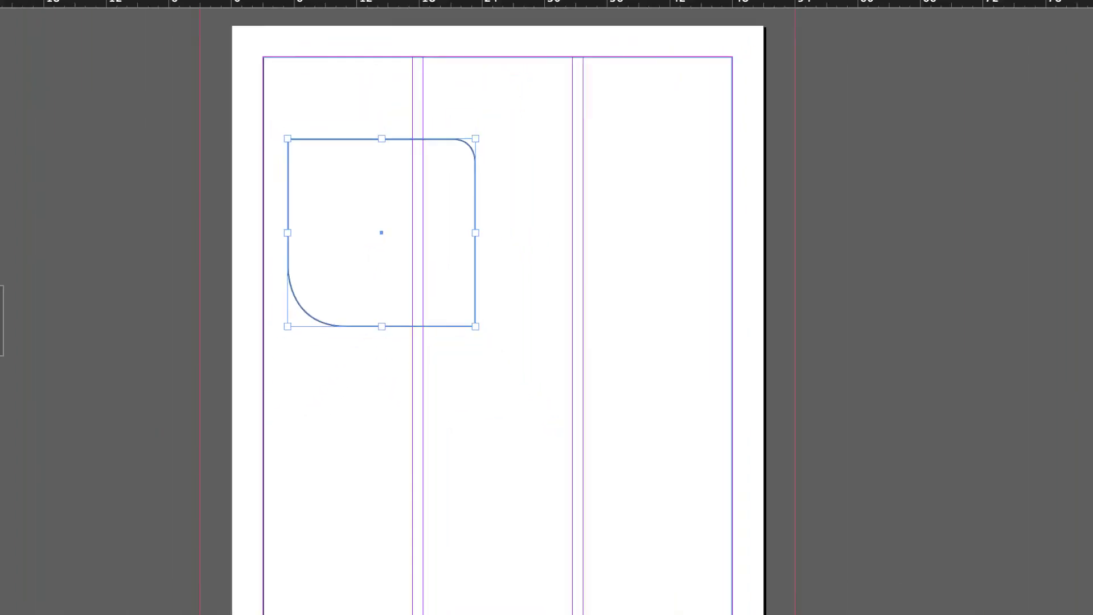
Step: Draw two circles in the left column and a 9p9 circle in the middle column with the Ellipse Tool
click(15, 258)
click(66, 292)
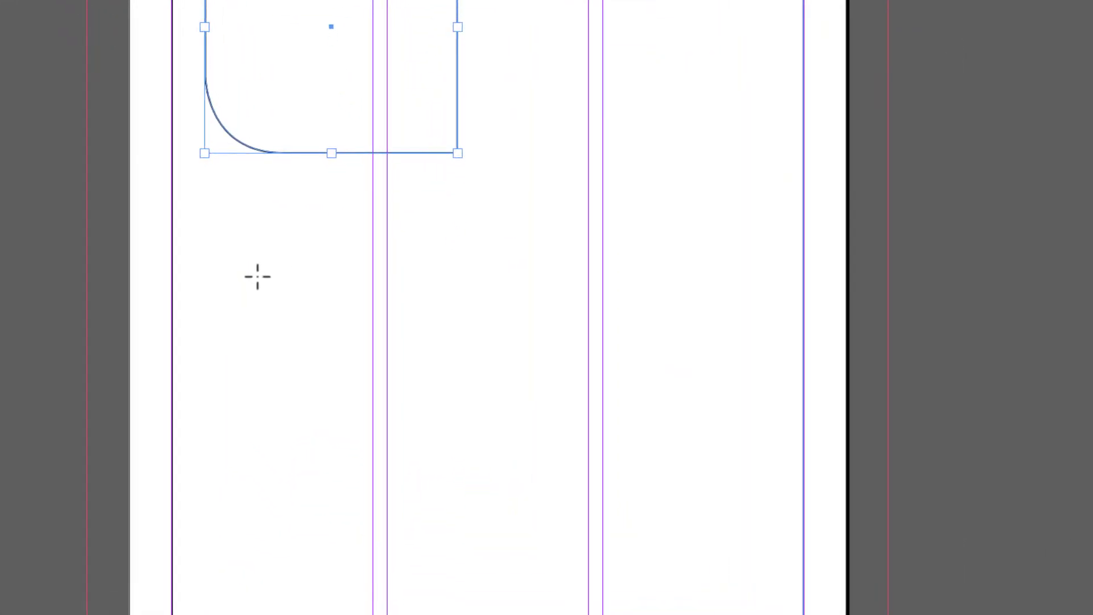
click(258, 276)
drag(257, 277, 336, 357)
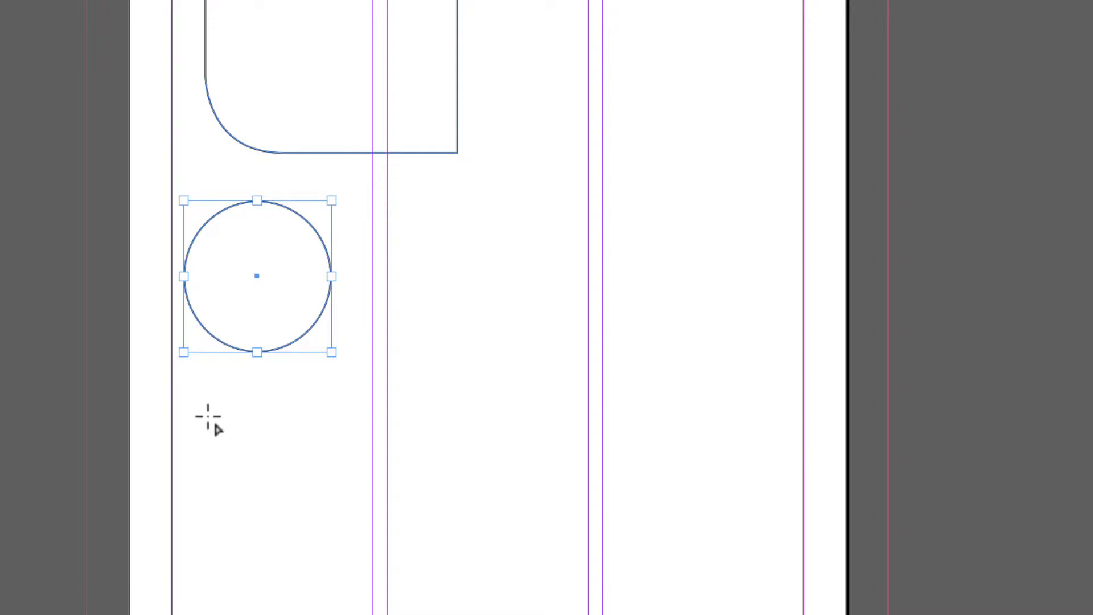
drag(204, 398, 351, 530)
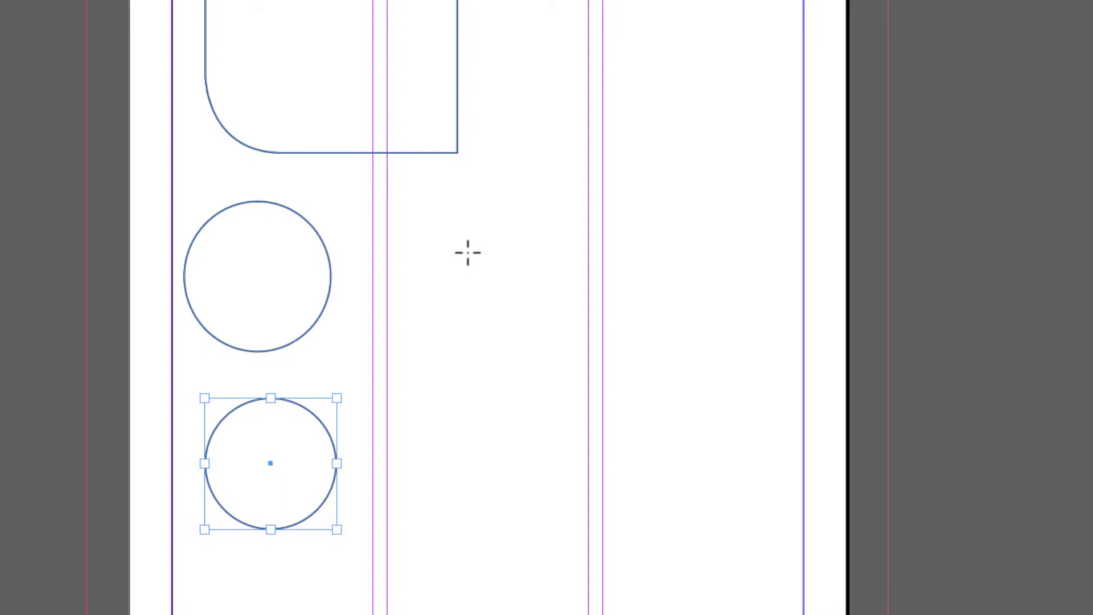
drag(468, 253, 553, 321)
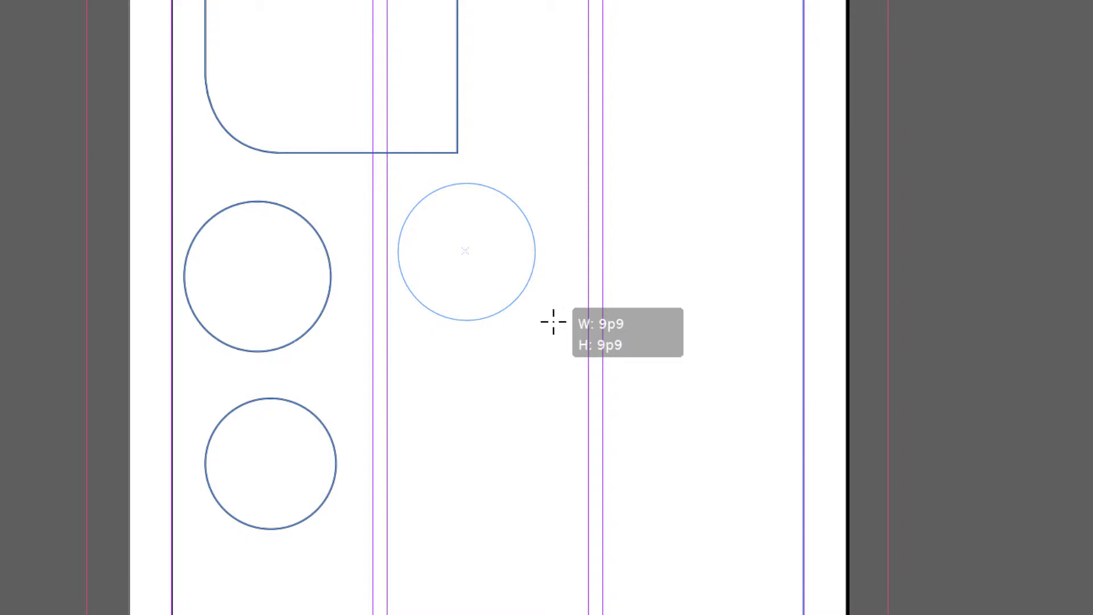
drag(553, 321, 553, 321)
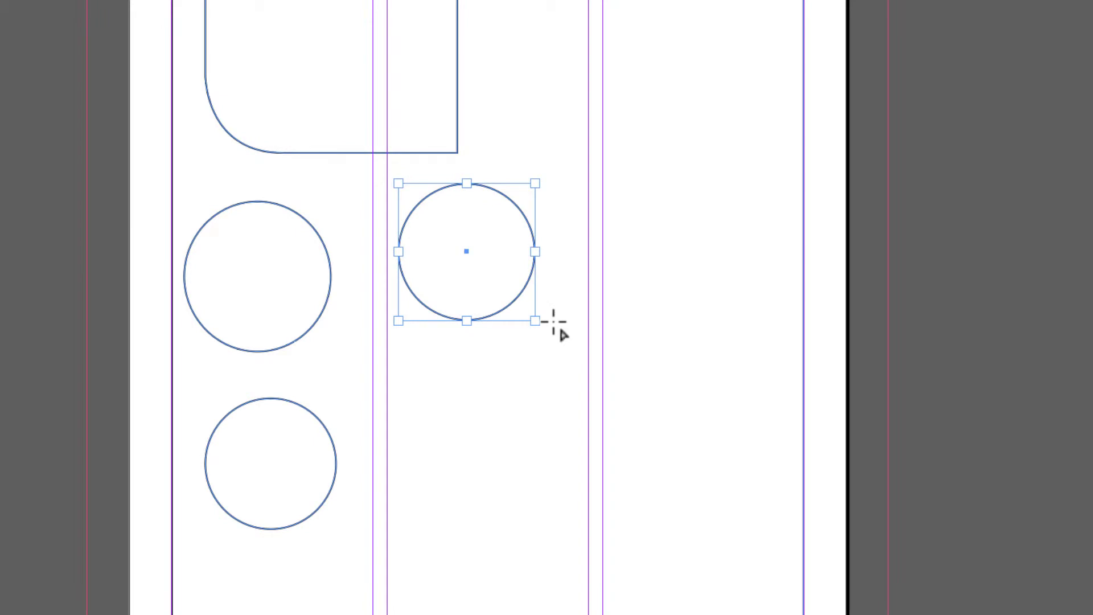
key(ctrl+shift+a)
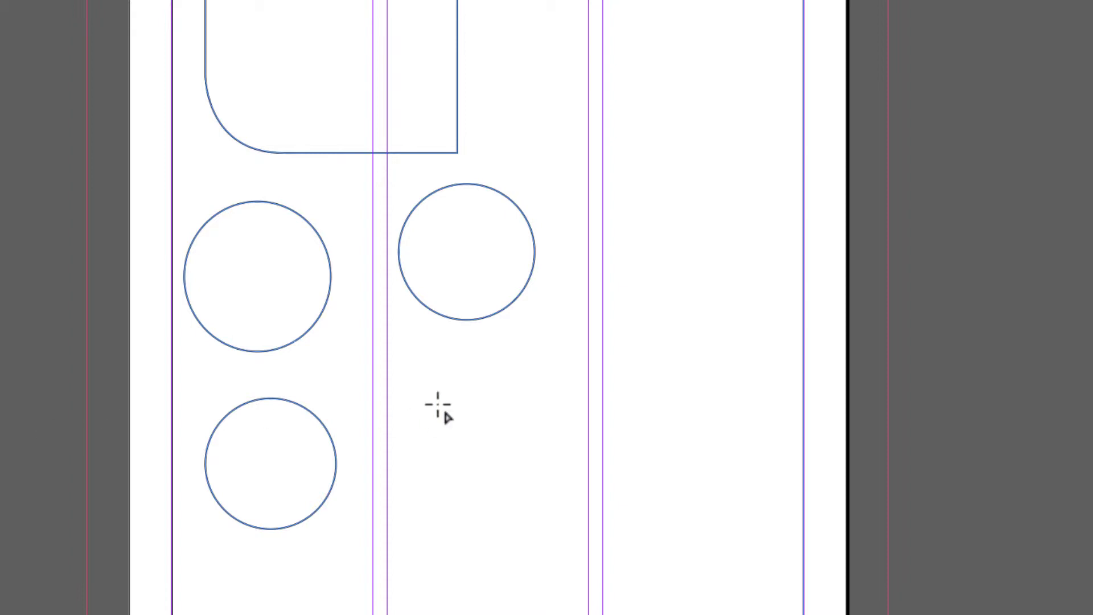
Step: Create an octagon with Number of Sides set to 8 in the Polygon dialog
click(443, 377)
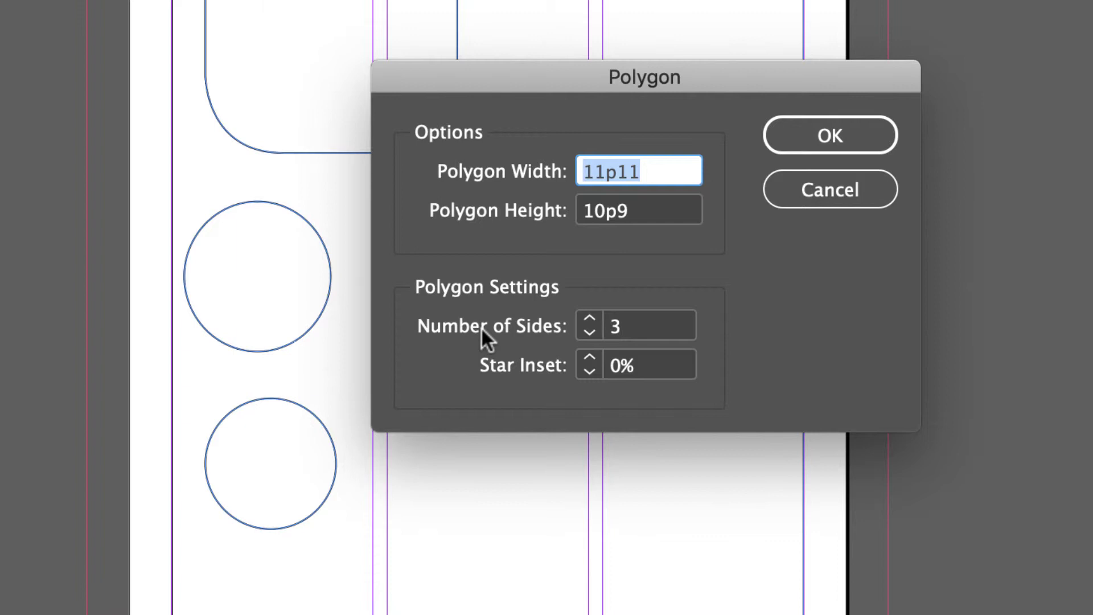
click(650, 315)
text(8)
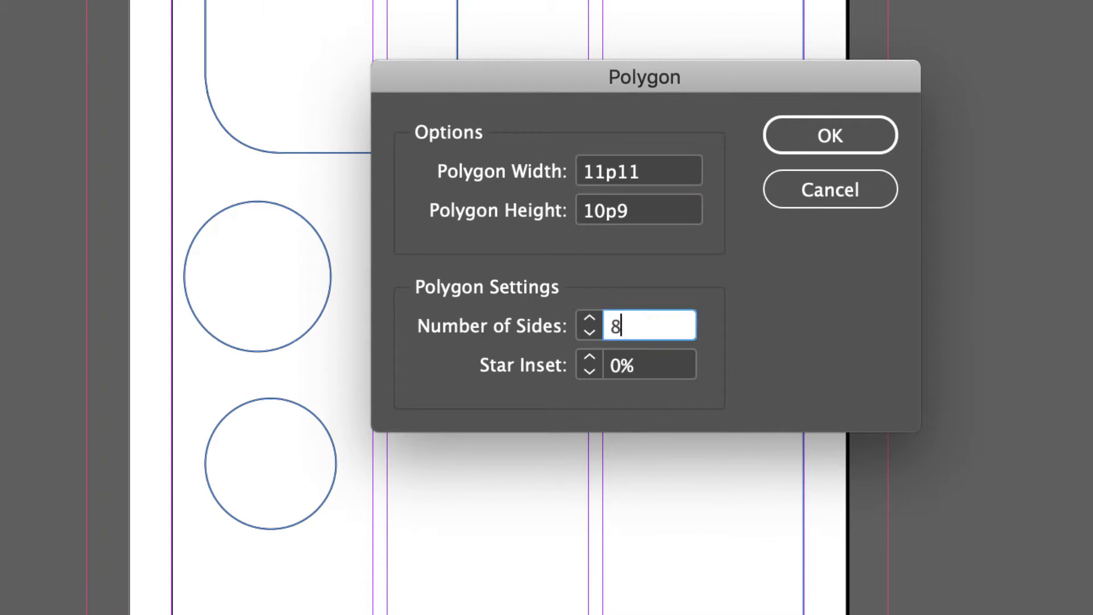
click(830, 136)
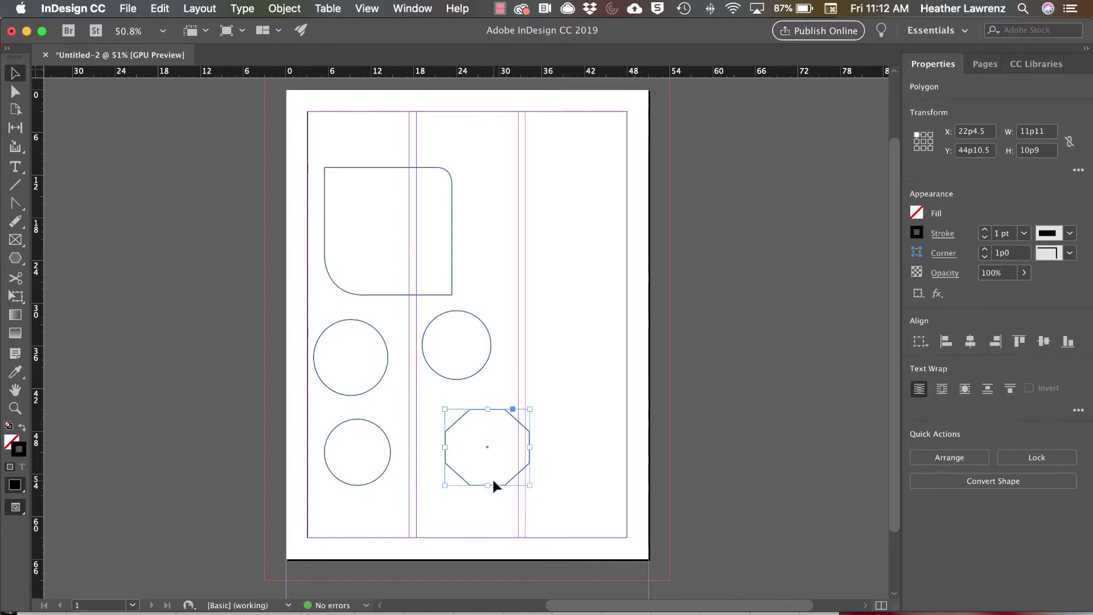
Step: Set the octagon's stroke to [None] and its fill to the C=100 cyan swatch
click(940, 233)
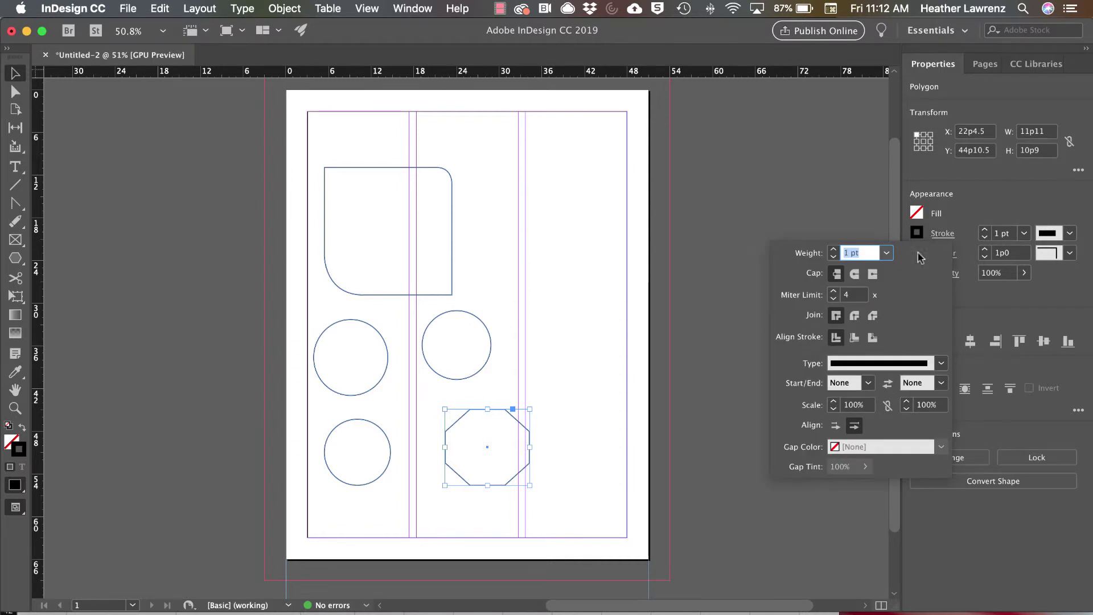
click(916, 232)
click(783, 331)
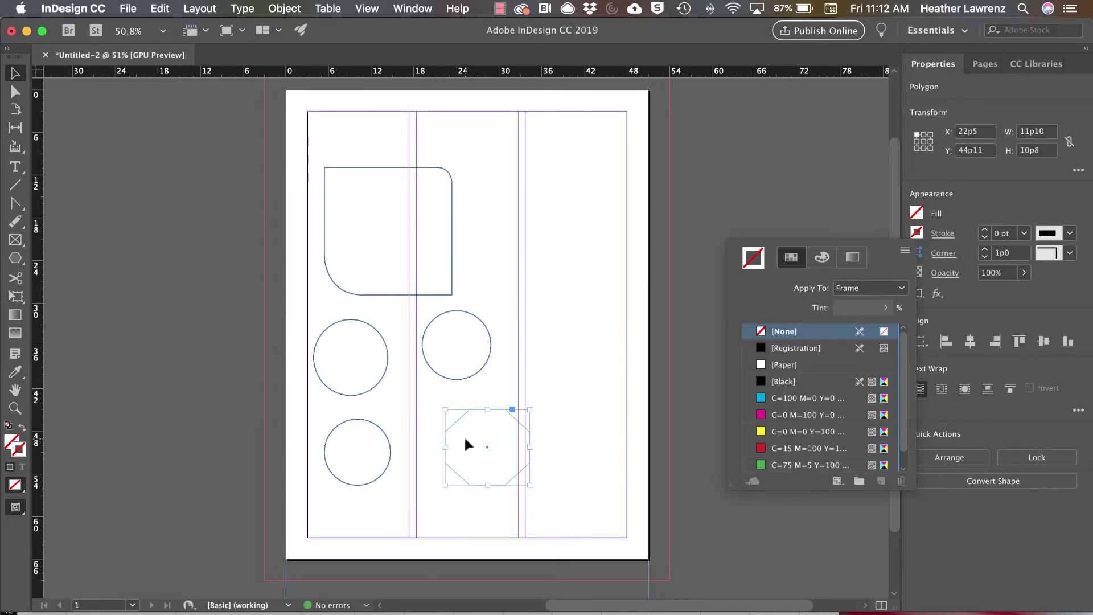
click(916, 213)
click(807, 378)
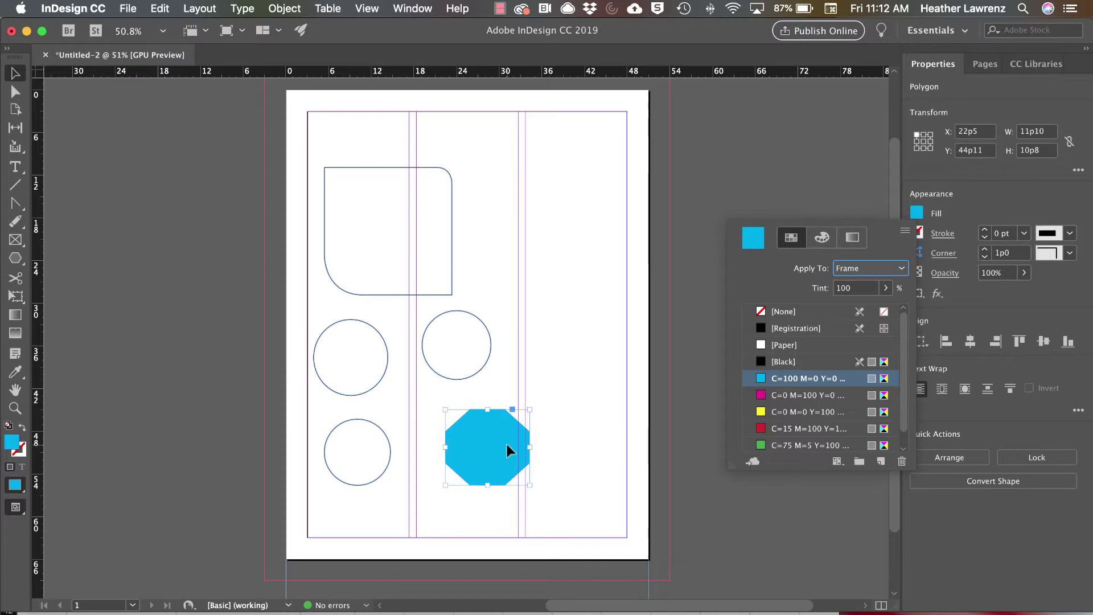
Step: Copy and paste the cyan octagon, then Option-drag a copy of the left circle to the middle column's top
click(157, 10)
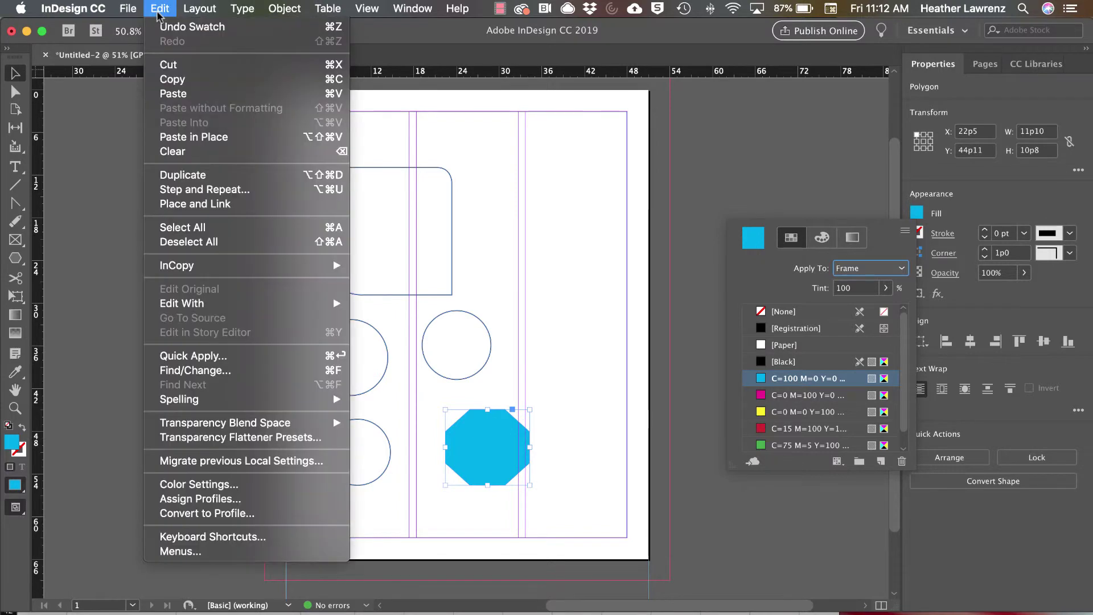
click(176, 81)
click(160, 8)
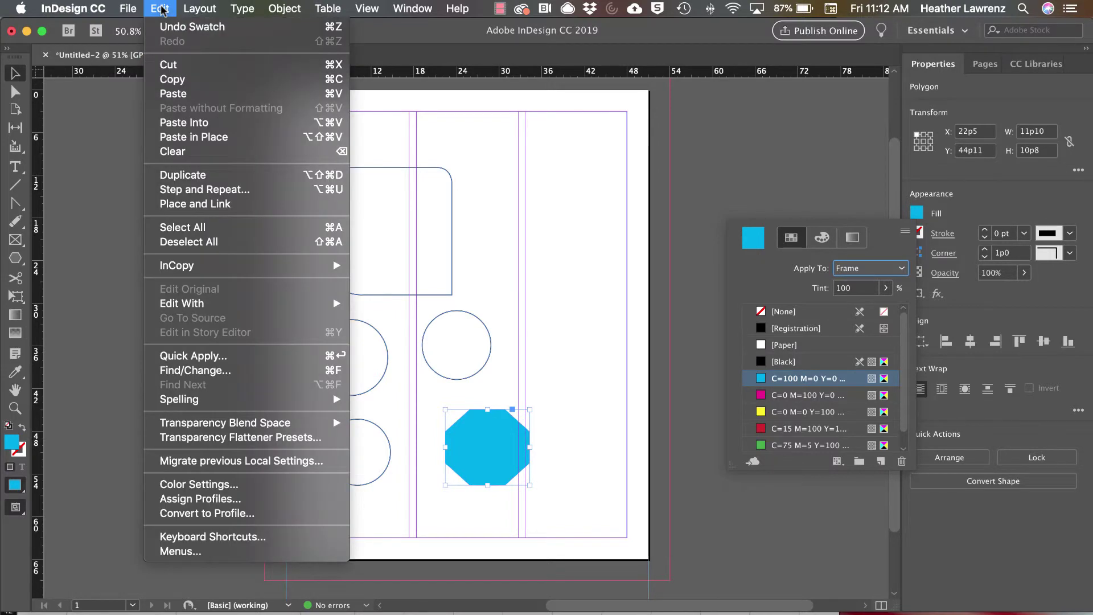
click(177, 93)
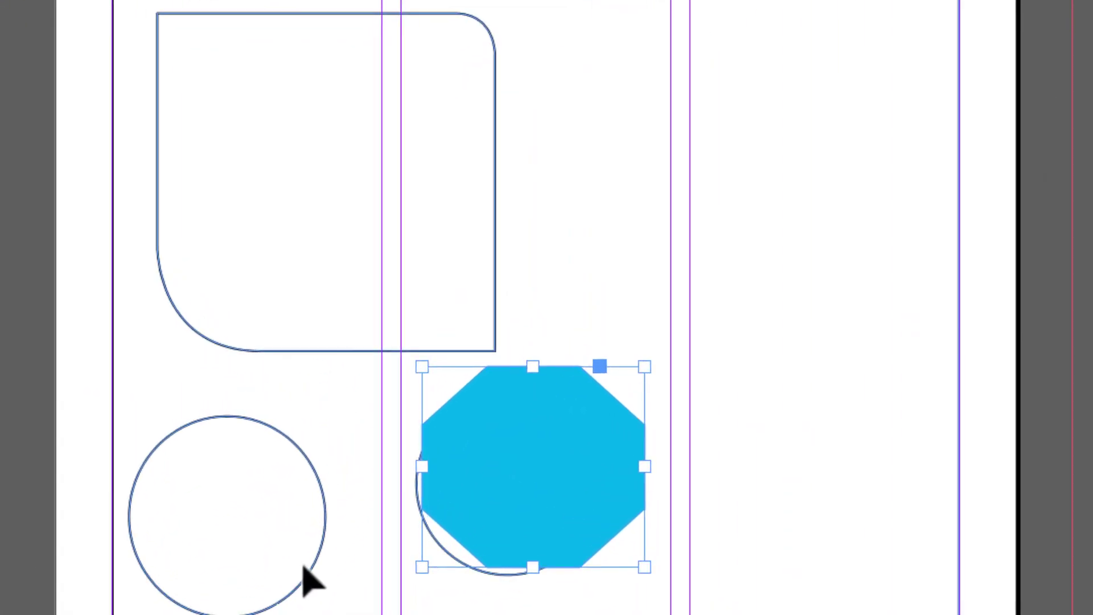
click(306, 571)
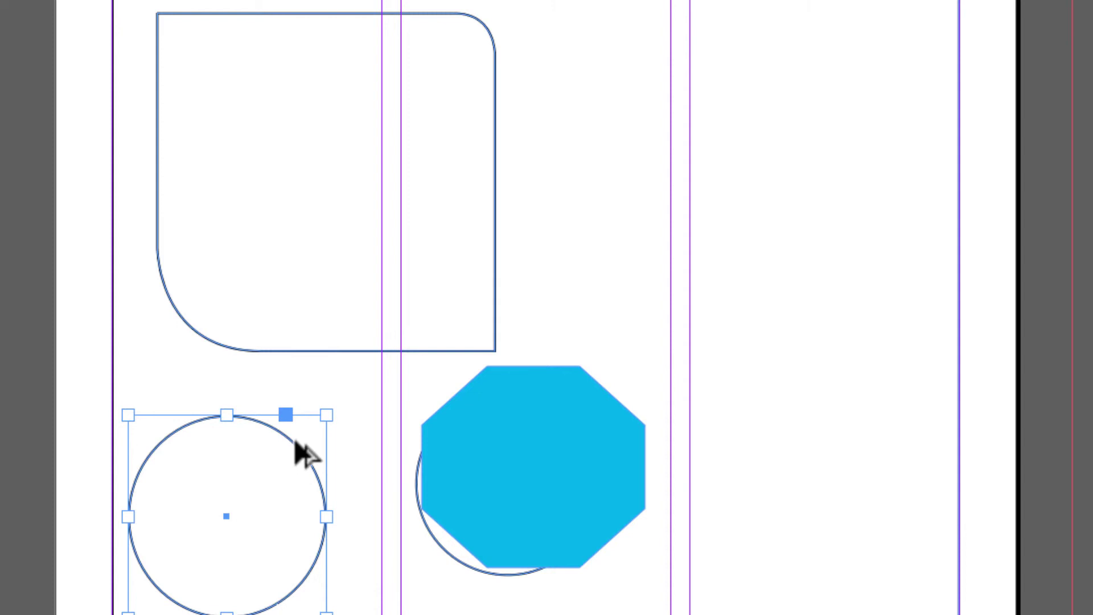
drag(295, 437, 640, 0)
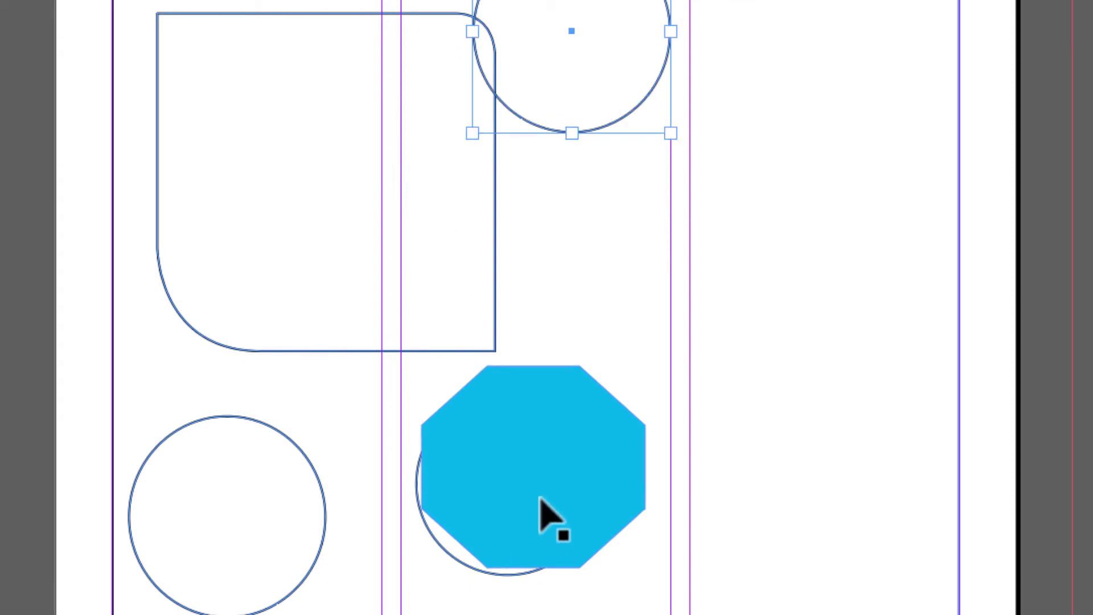
Step: Drag the pasted octagon into the right column at X 34p3, Y 32p4
drag(531, 477, 811, 529)
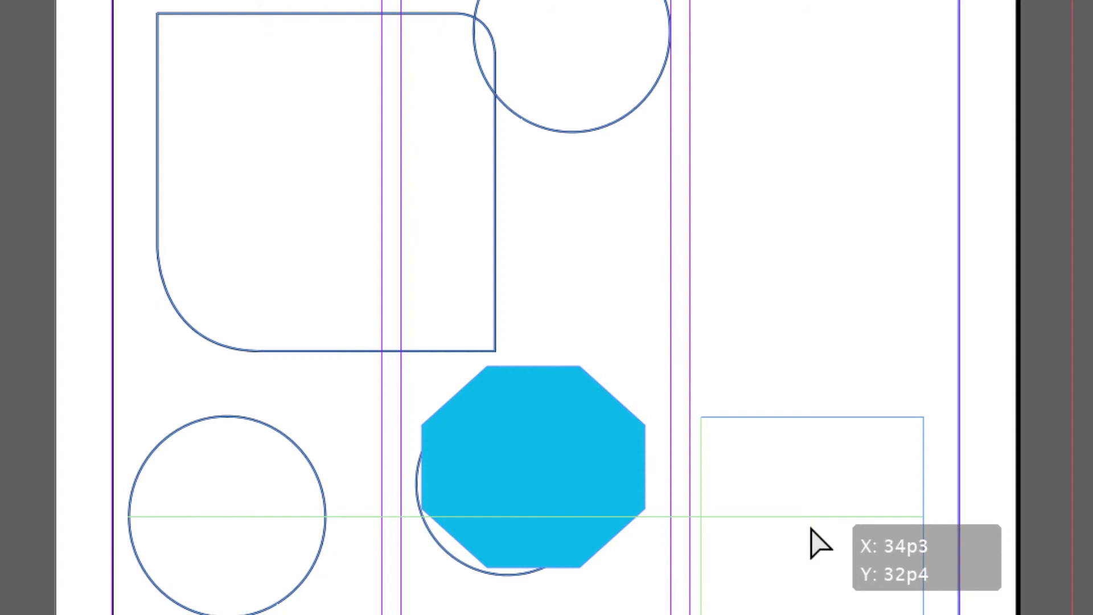
drag(810, 528, 809, 525)
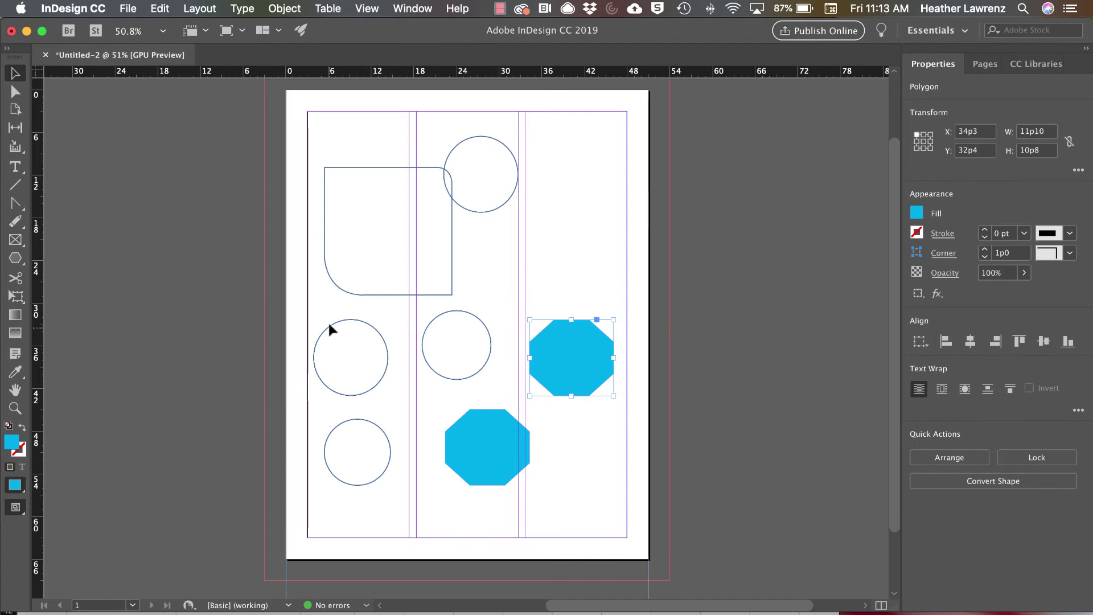
Step: Select the left circle, middle circle and right octagon and align their top edges at Y 31p0
click(302, 318)
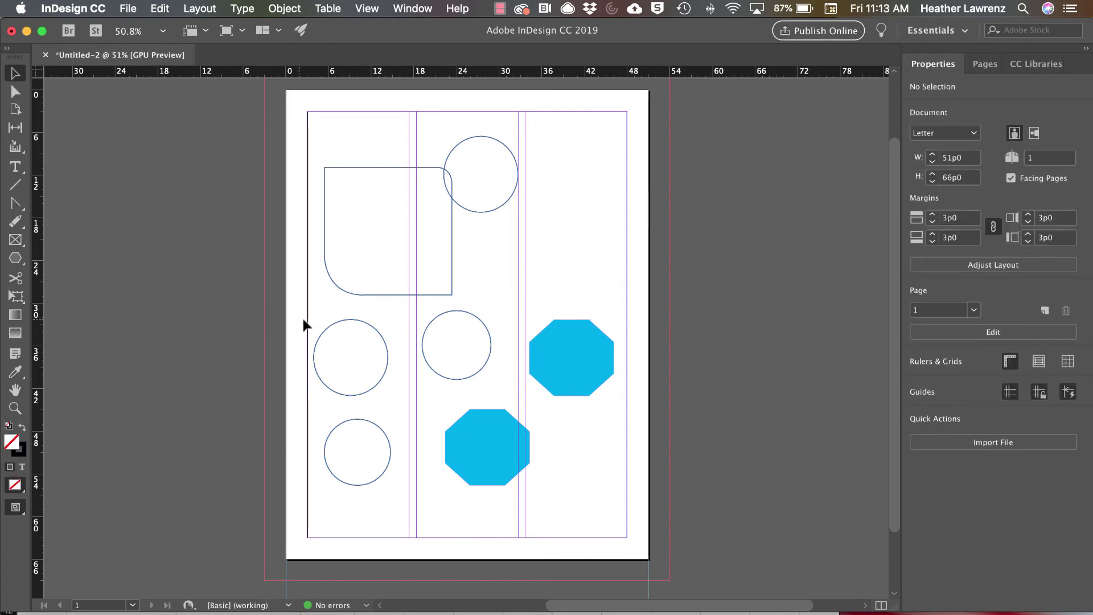
click(333, 323)
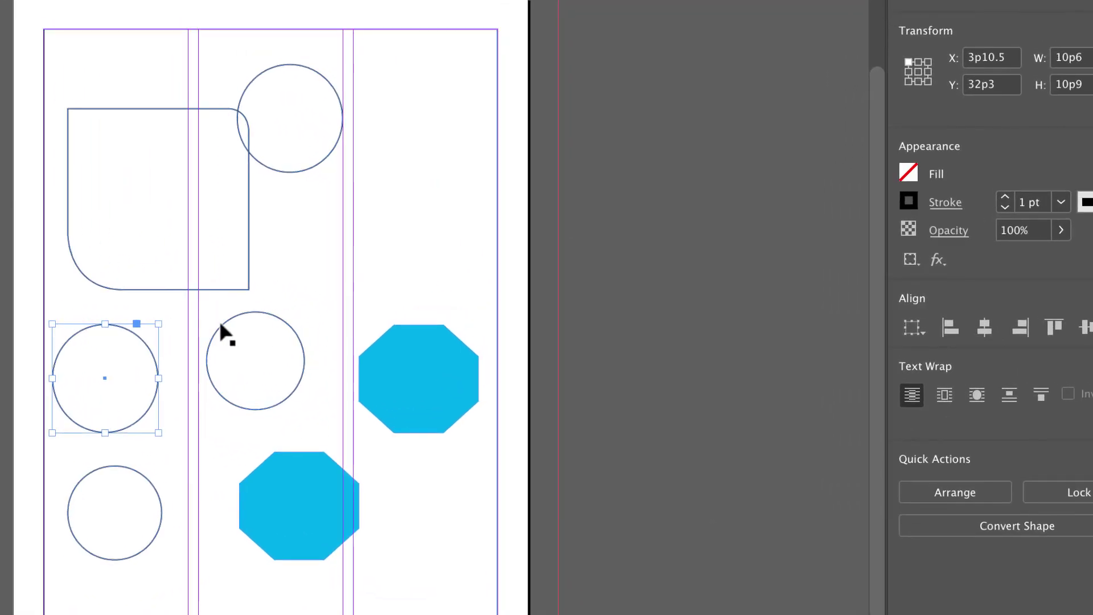
shift+click(220, 325)
shift+click(395, 350)
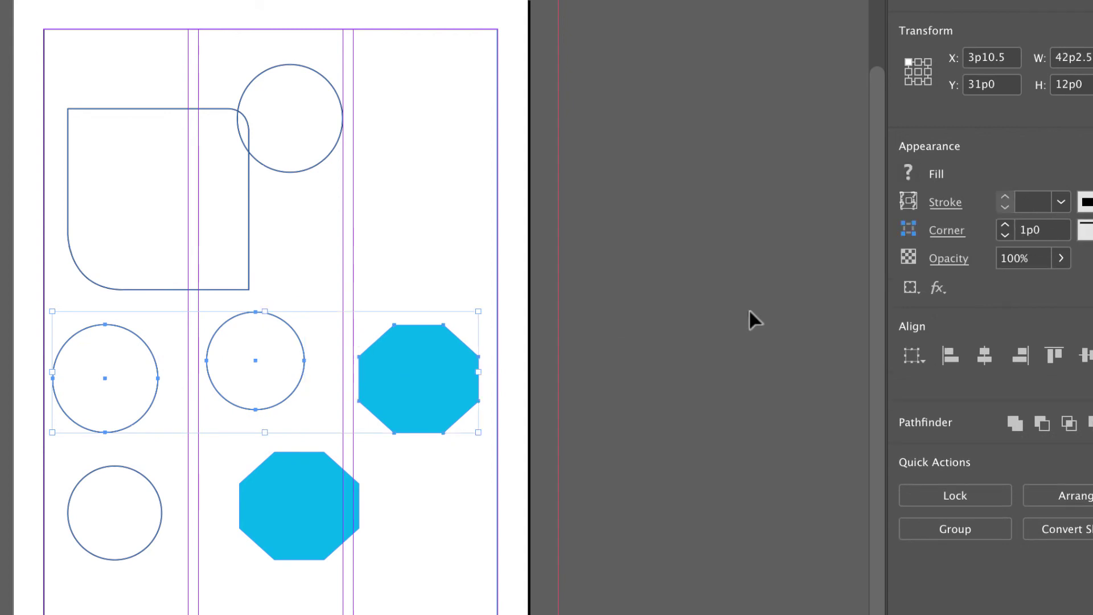
click(1055, 356)
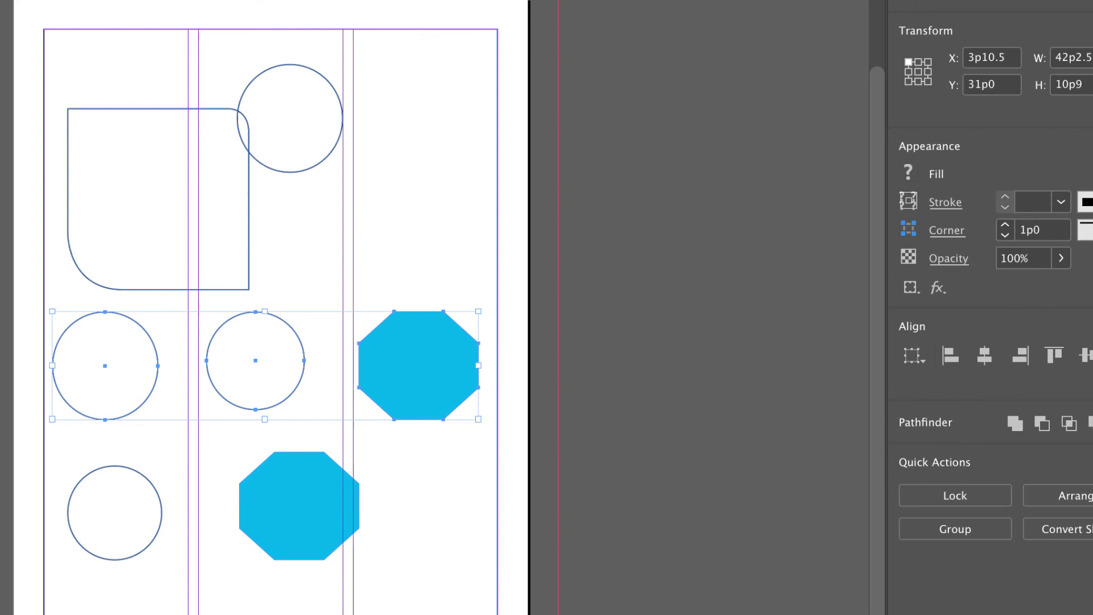
click(1090, 356)
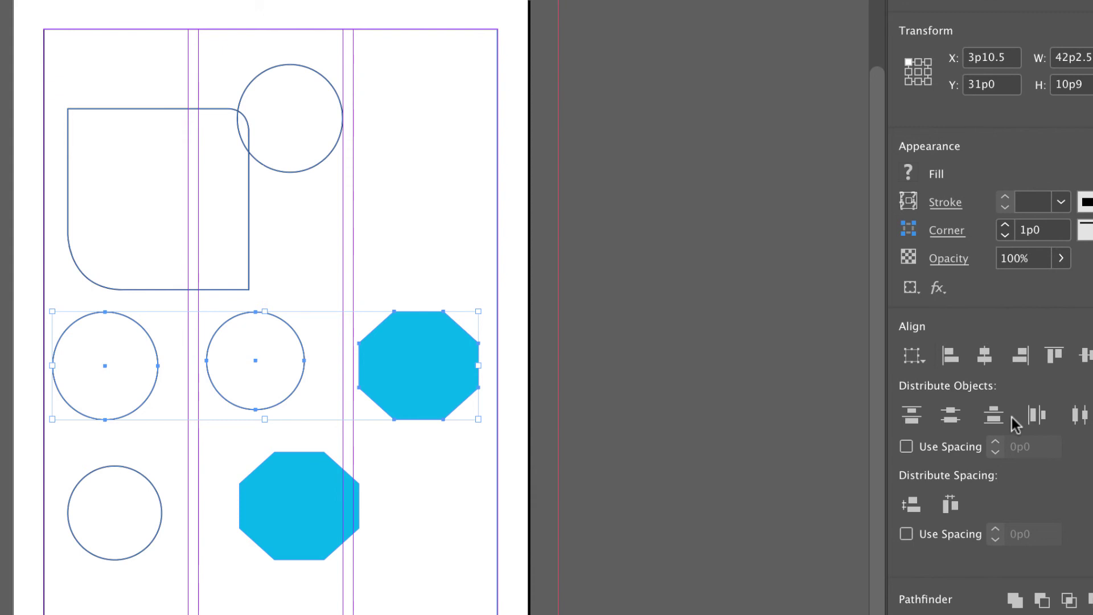
click(632, 372)
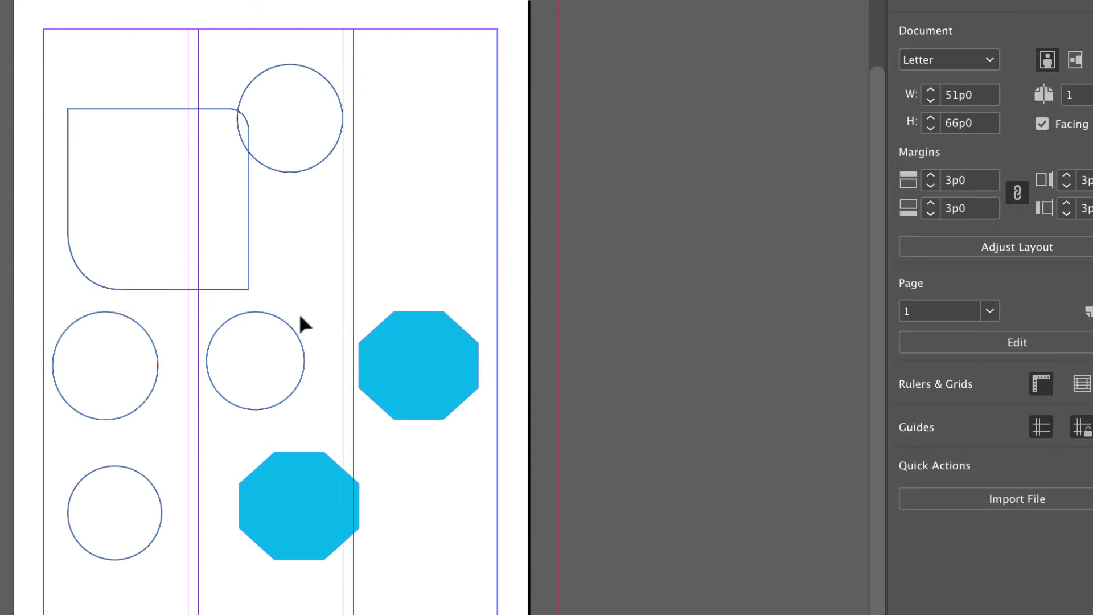
Step: Shift the middle circle right to X 20p7.5 and raise the right octagon to Y 24p0
click(279, 317)
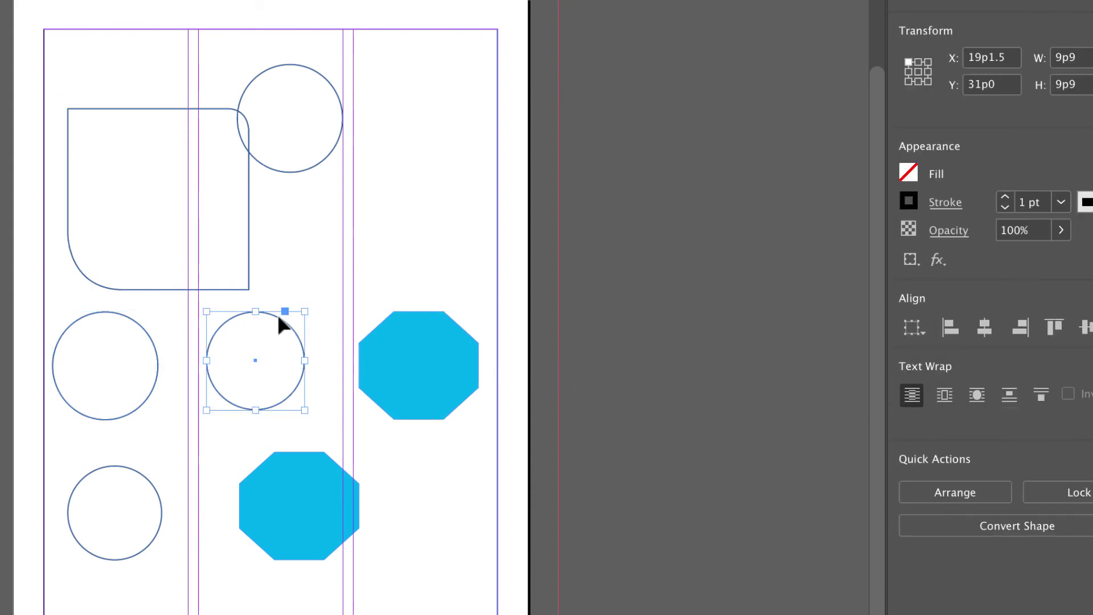
drag(273, 312, 285, 326)
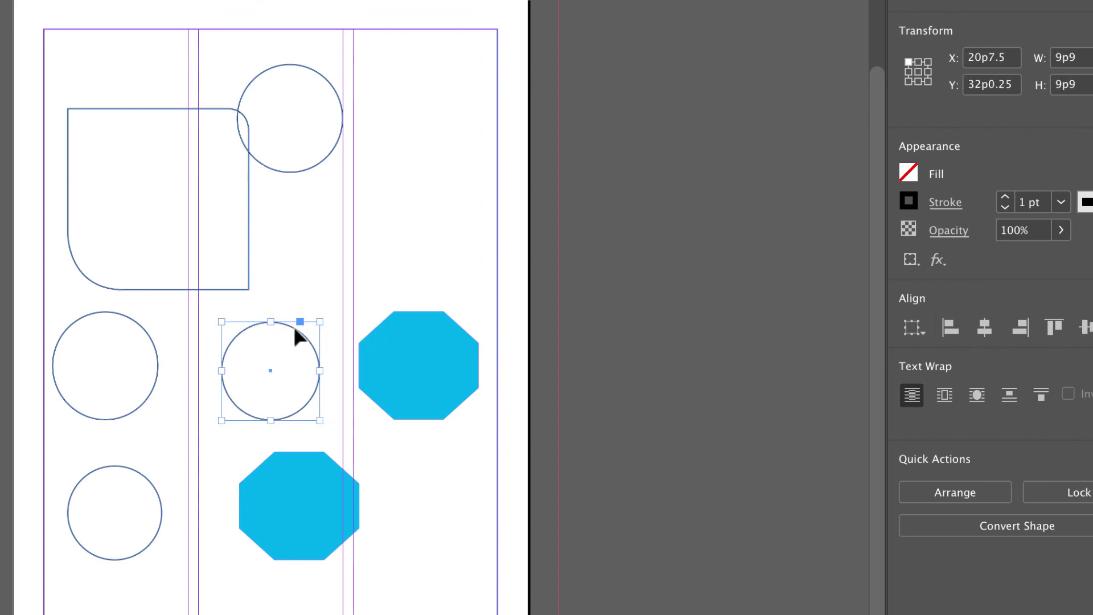
drag(294, 323, 291, 312)
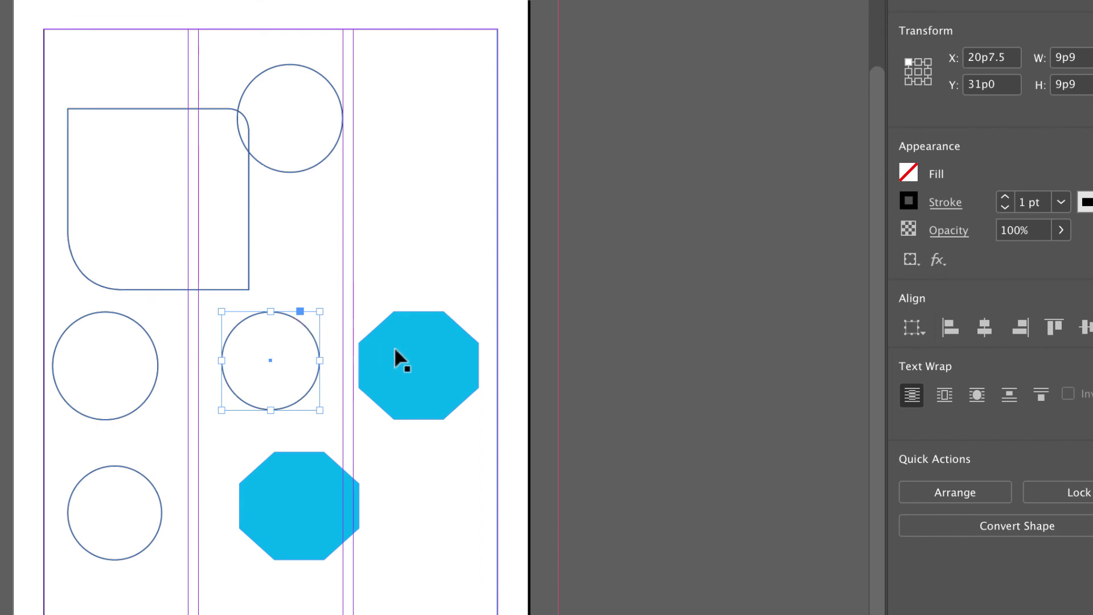
click(437, 350)
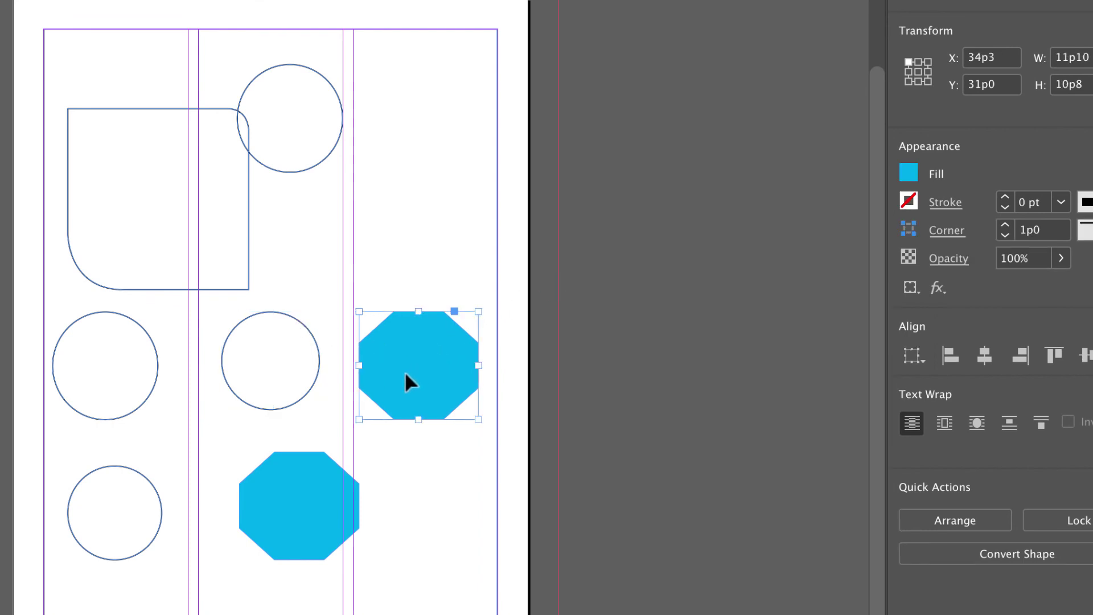
drag(415, 365, 414, 294)
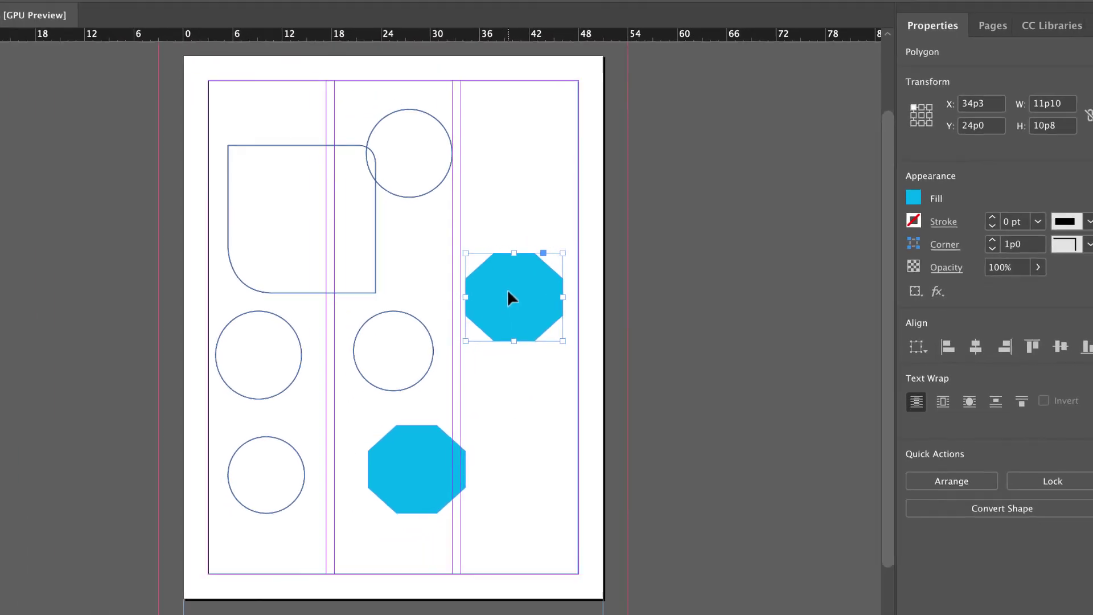